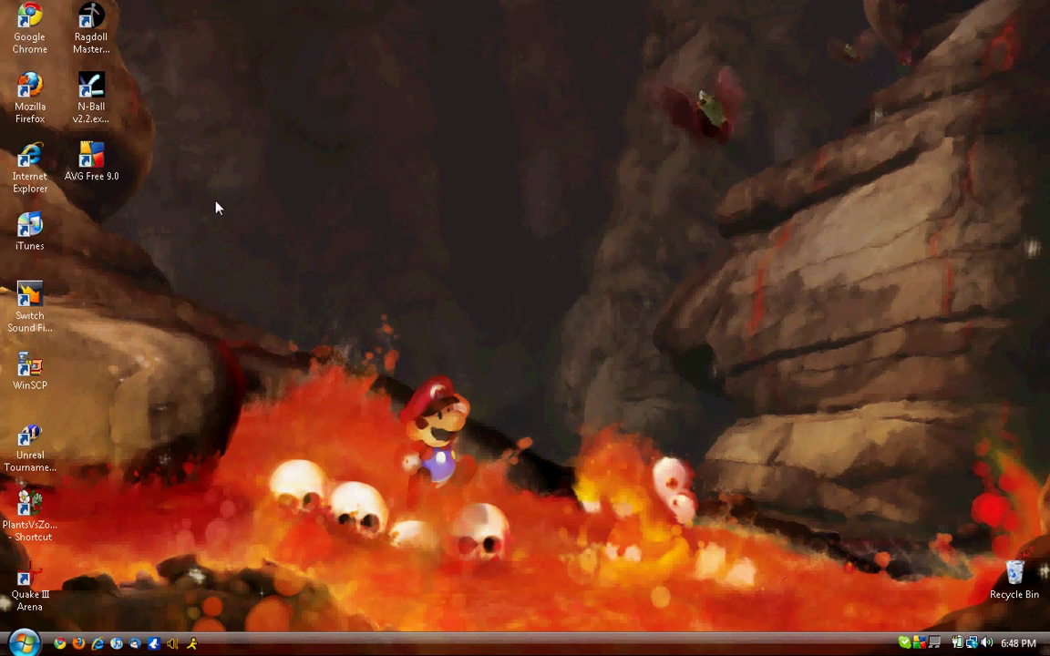
- Search 'google chrome' in Internet Explorer, visit the Chrome install page, then close the browser
{"action": "double_click", "coordinate": [31, 160]}
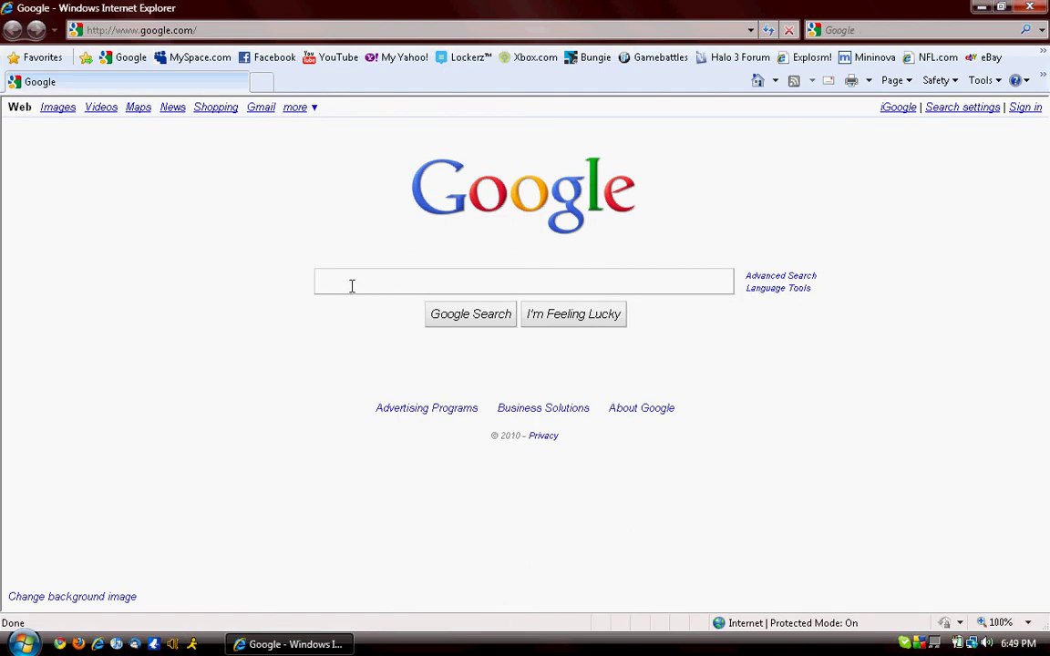
{"action": "type", "text": "google chrome"}
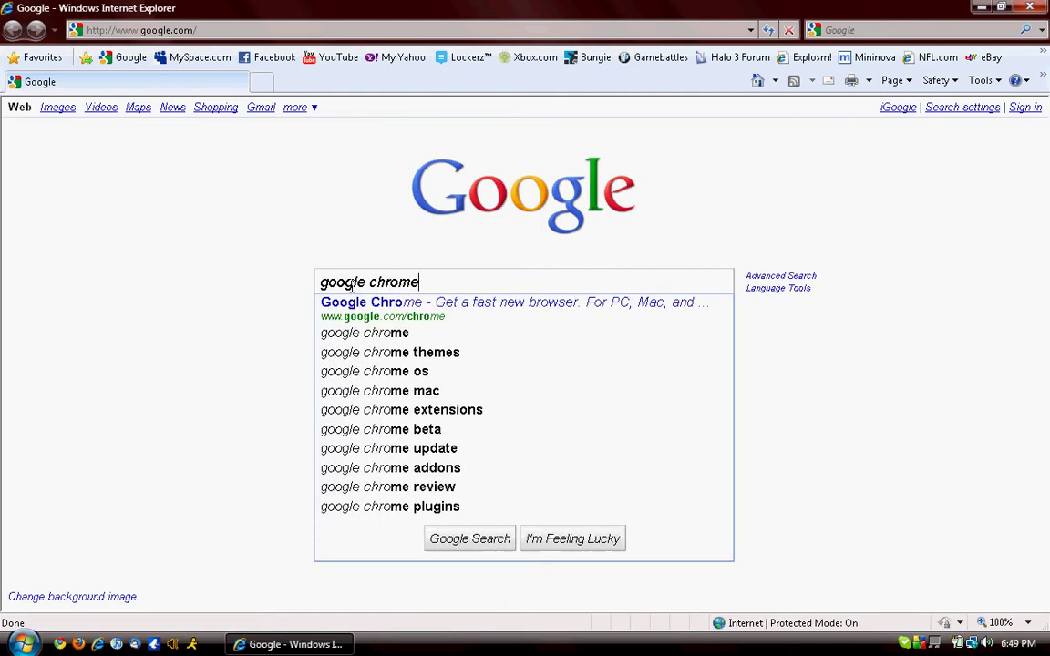
{"action": "key", "text": "Return"}
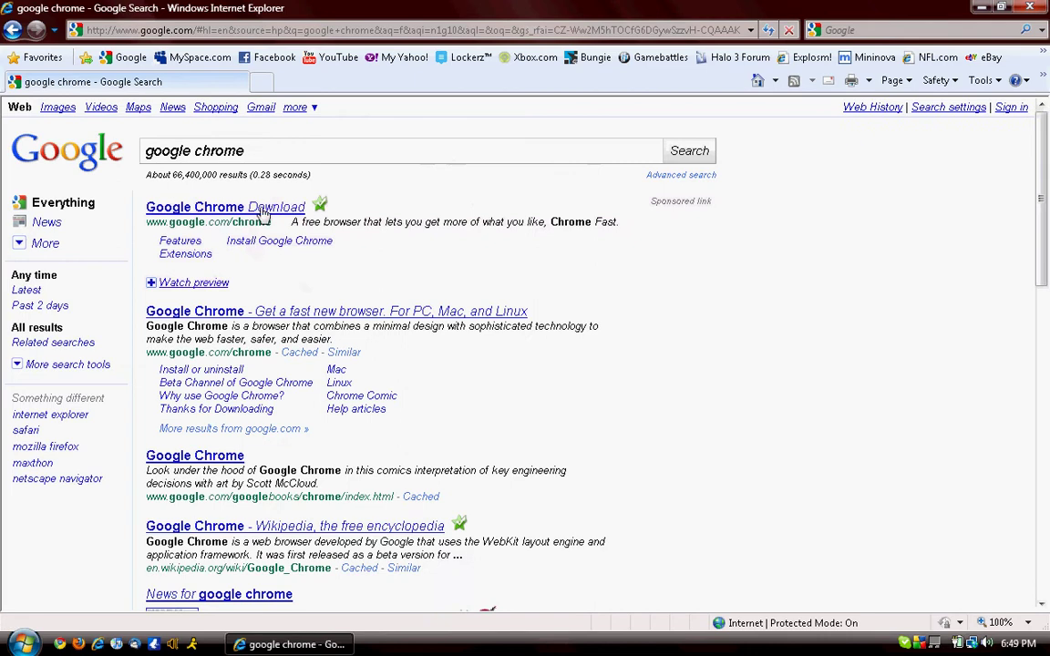
{"action": "left_click", "coordinate": [269, 247]}
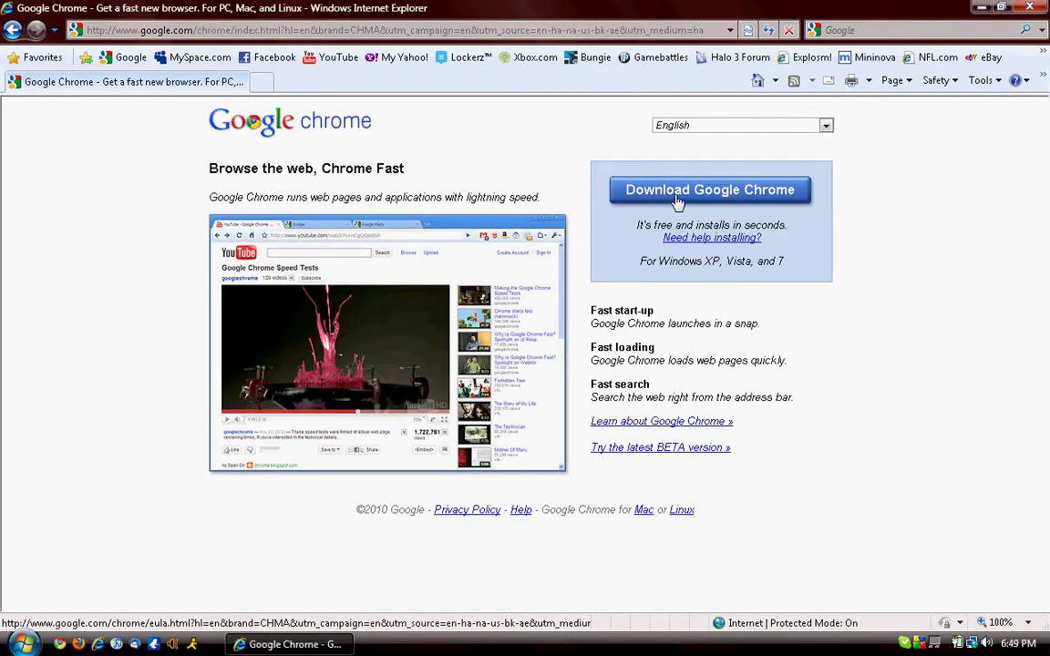
{"action": "left_click", "coordinate": [1033, 8]}
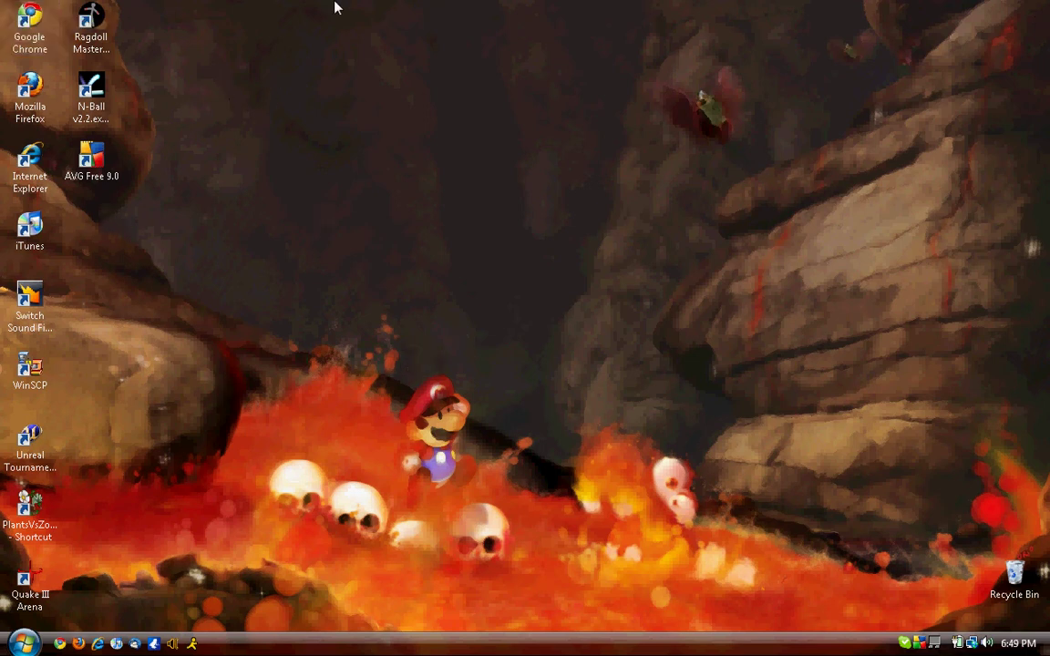
- Launch Chrome, load google.com, and search for 'google chrome extensions'
{"action": "double_click", "coordinate": [30, 35]}
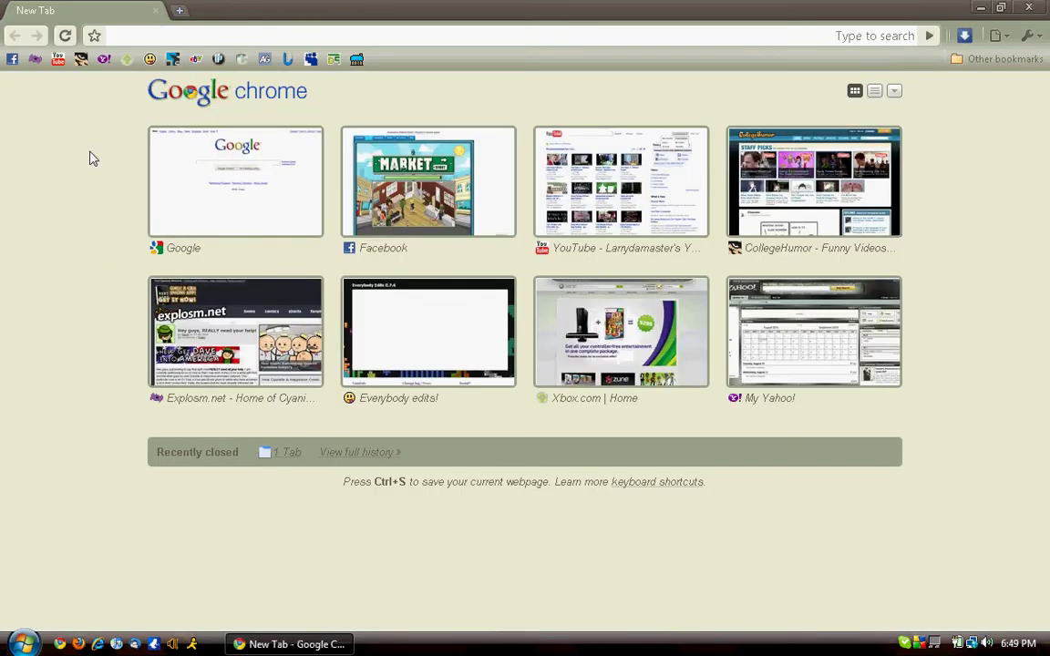
{"action": "type", "text": "google.com/"}
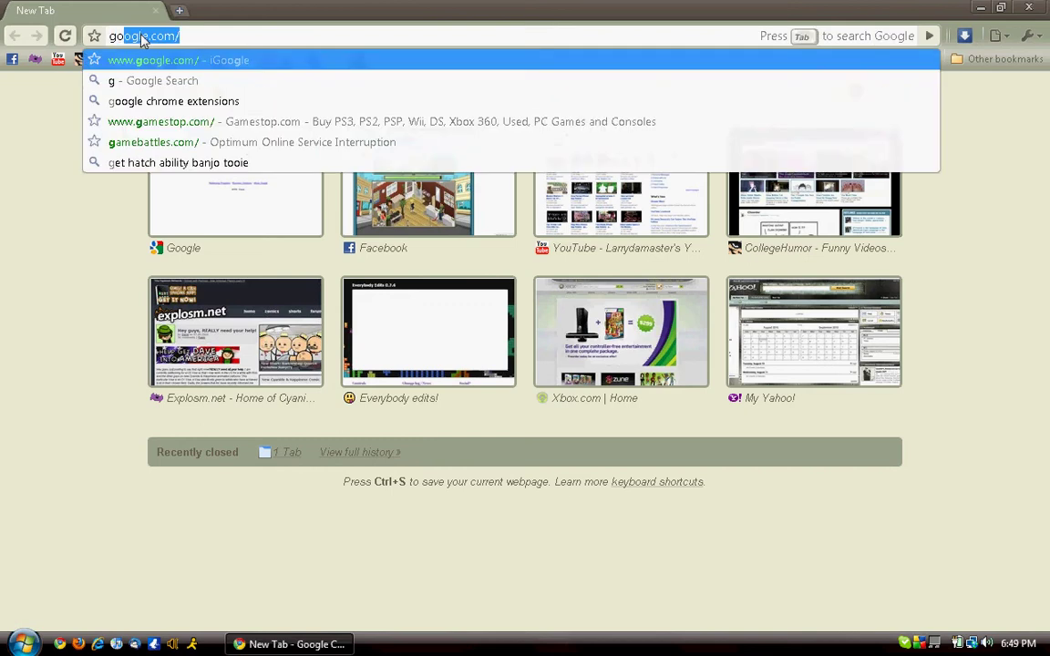
{"action": "key", "text": "Return"}
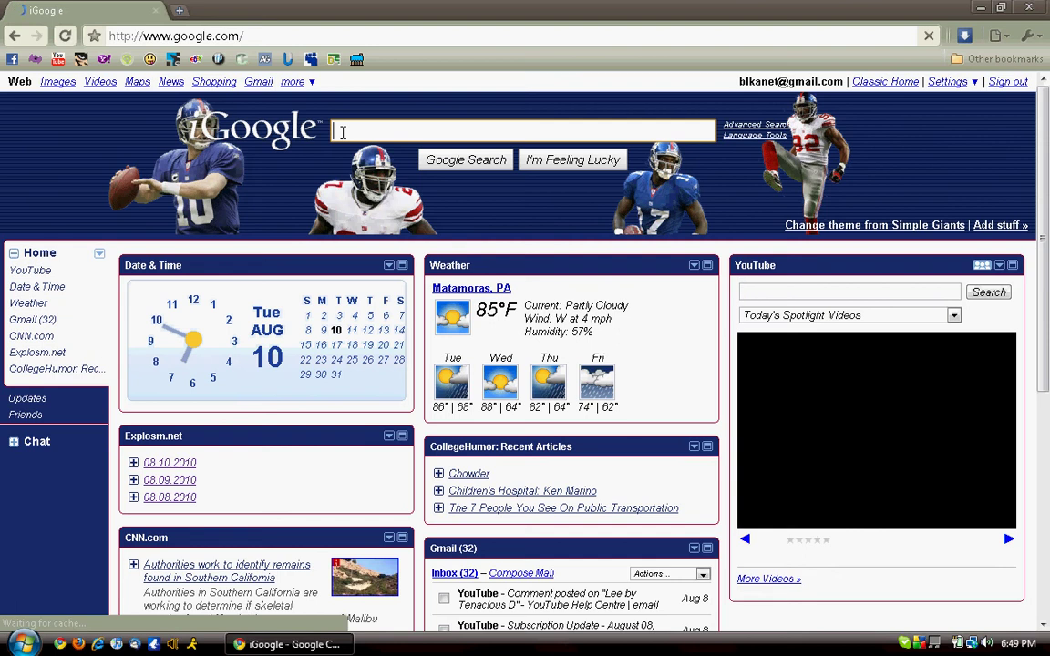
{"action": "type", "text": "google"}
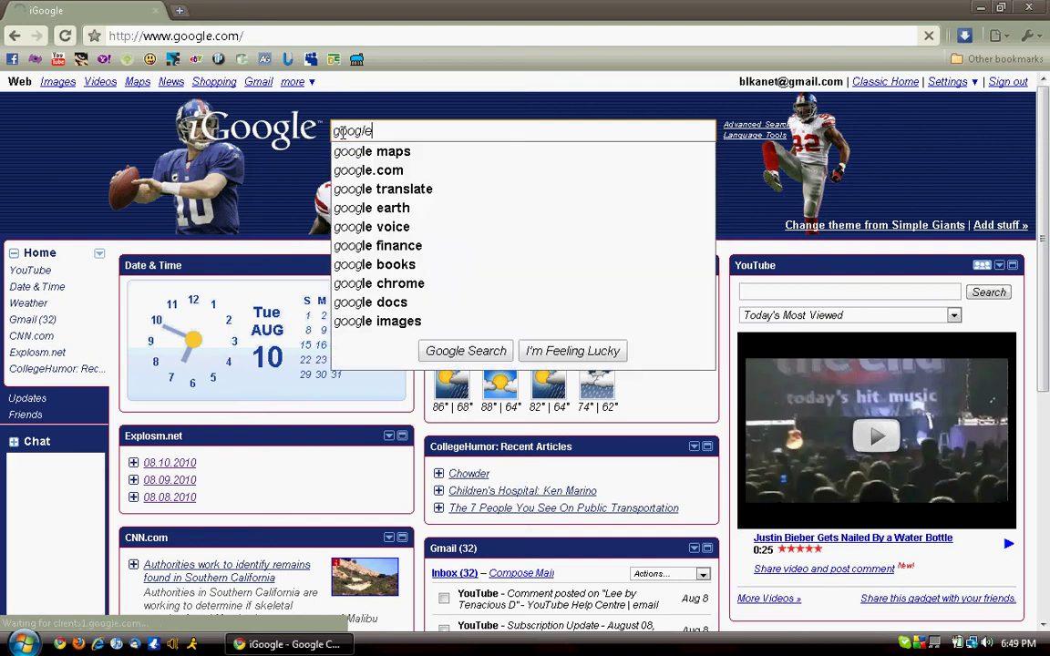
{"action": "type", "text": " chroime"}
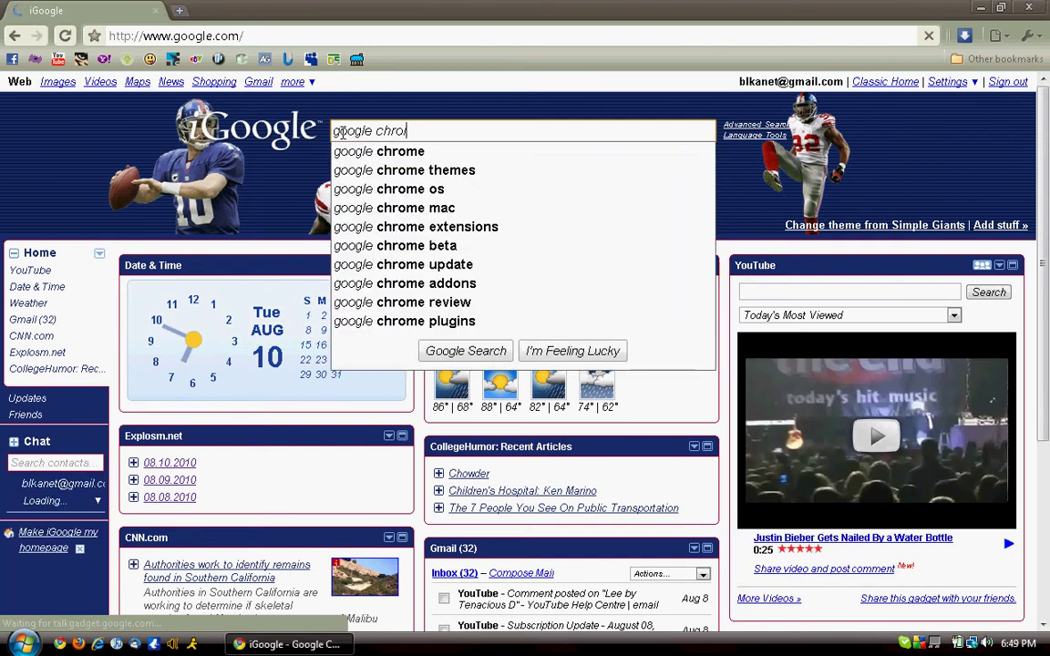
{"action": "type", "text": " ex"}
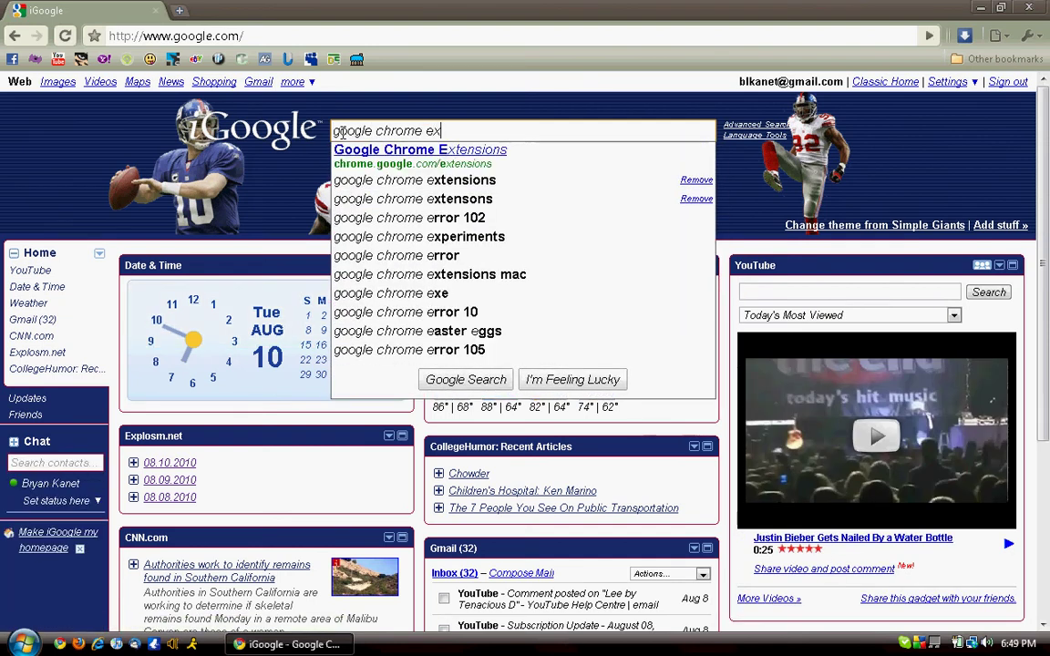
{"action": "type", "text": "tensions"}
{"action": "key", "text": "Return"}
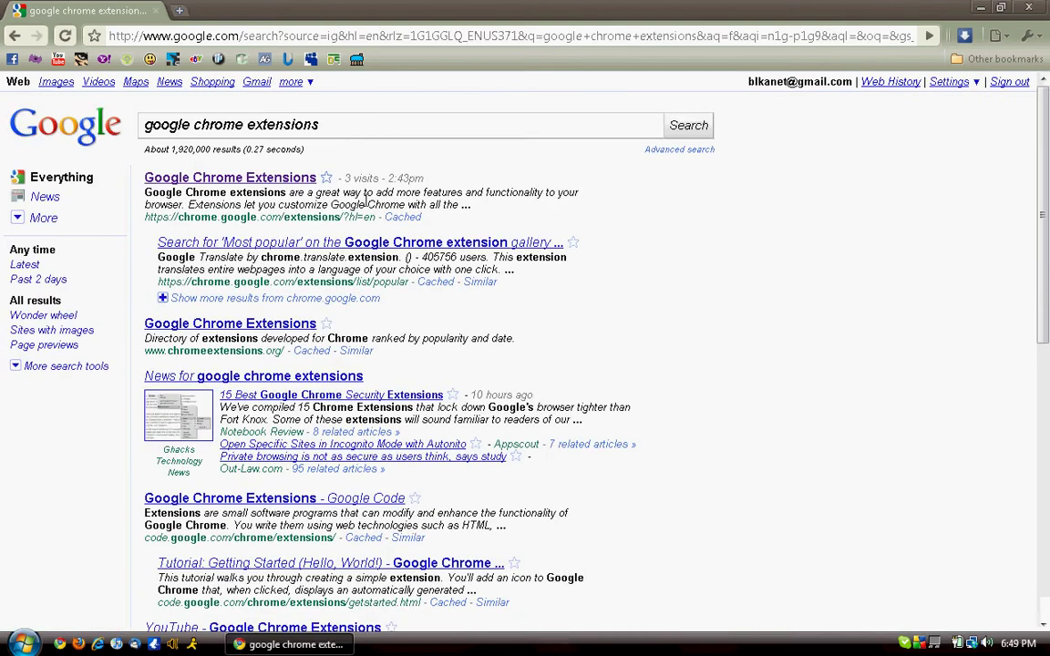
- Open the Chrome Extensions gallery, search it for 'adb', and open the AdBlock result
{"action": "left_click", "coordinate": [271, 181]}
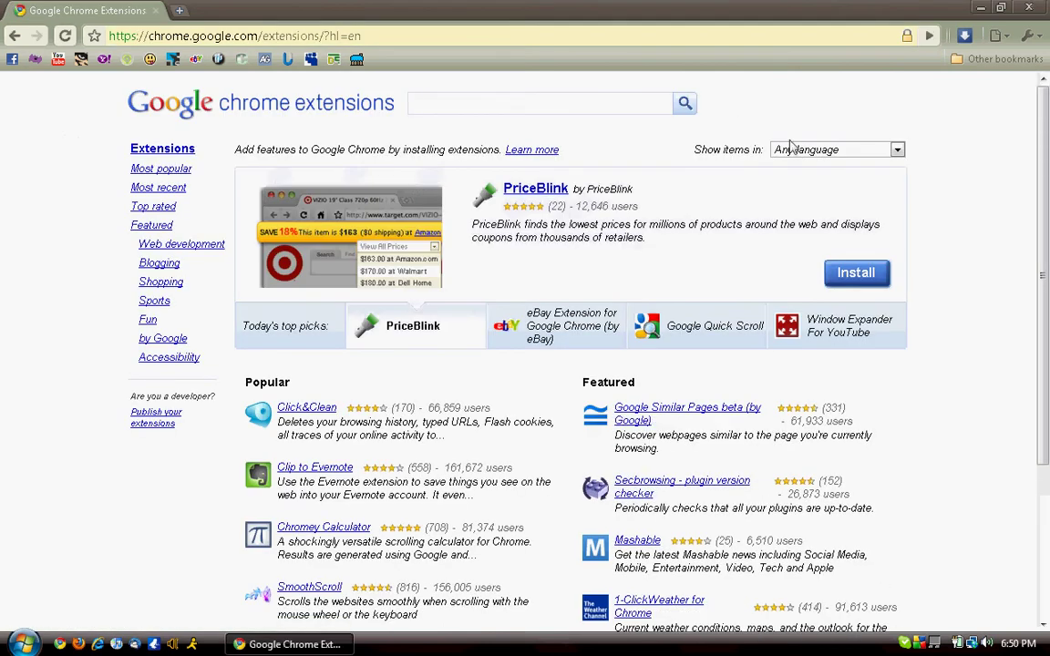
{"action": "left_click", "coordinate": [831, 155]}
{"action": "left_click", "coordinate": [831, 155]}
{"action": "left_click", "coordinate": [496, 110]}
{"action": "type", "text": "adblock"}
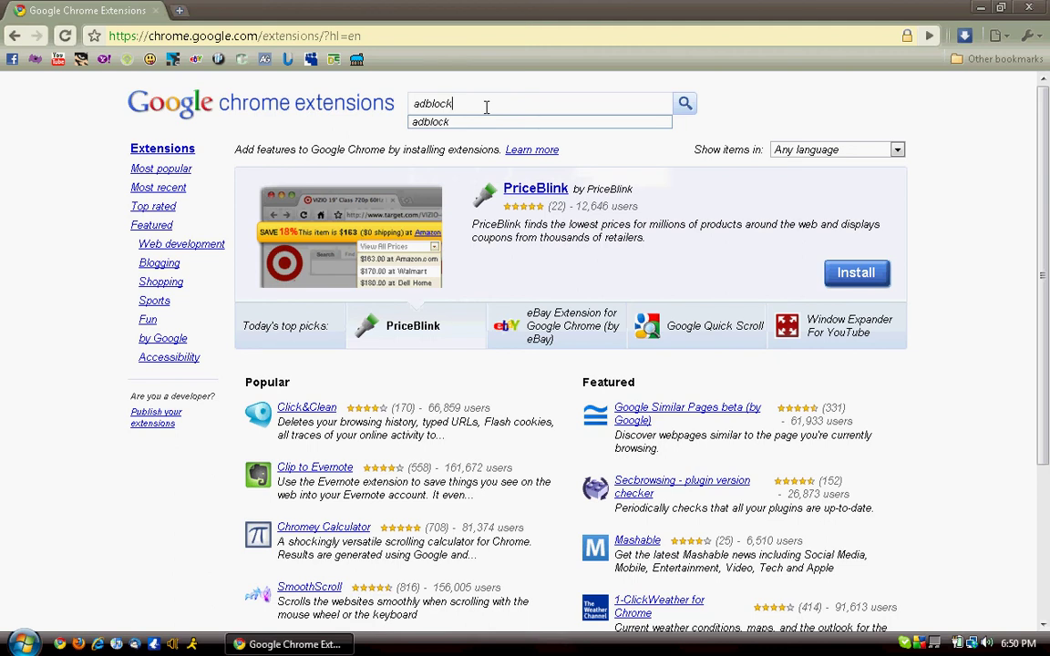
{"action": "key", "text": "Return"}
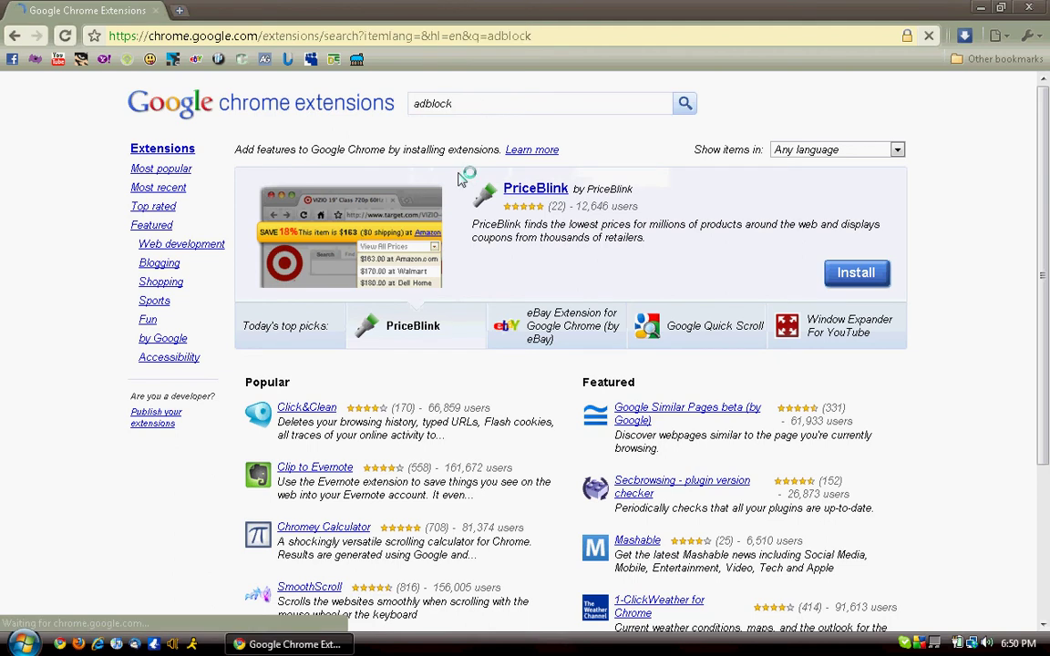
{"action": "left_click", "coordinate": [315, 188]}
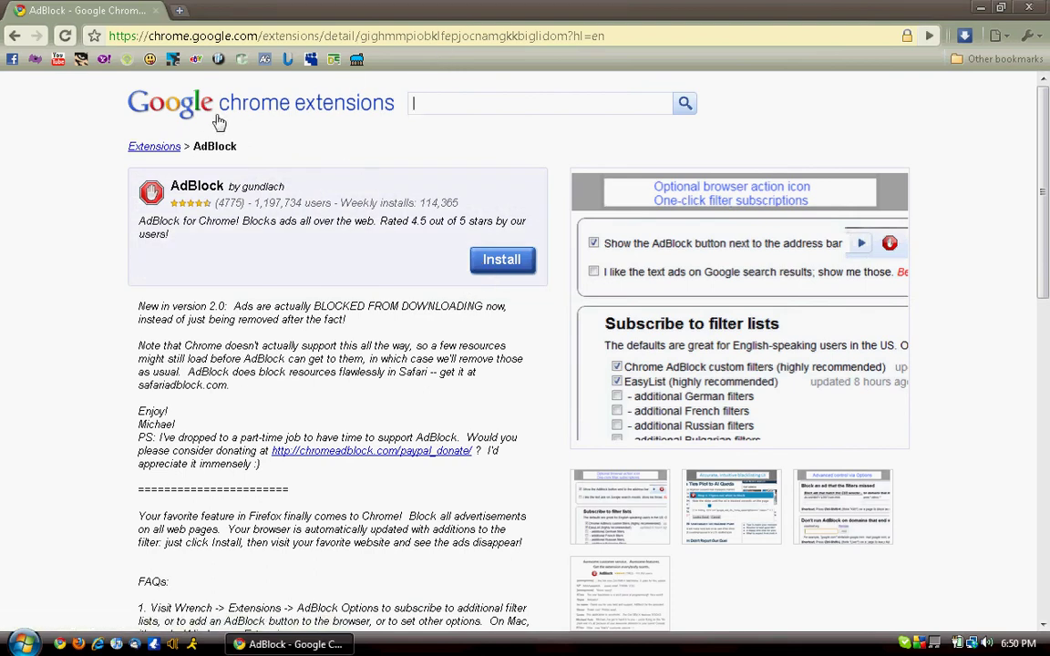
- Load runescape.com from the address bar and scroll through the RuneScape homepage
{"action": "left_click", "coordinate": [291, 34]}
{"action": "type", "text": "runesca"}
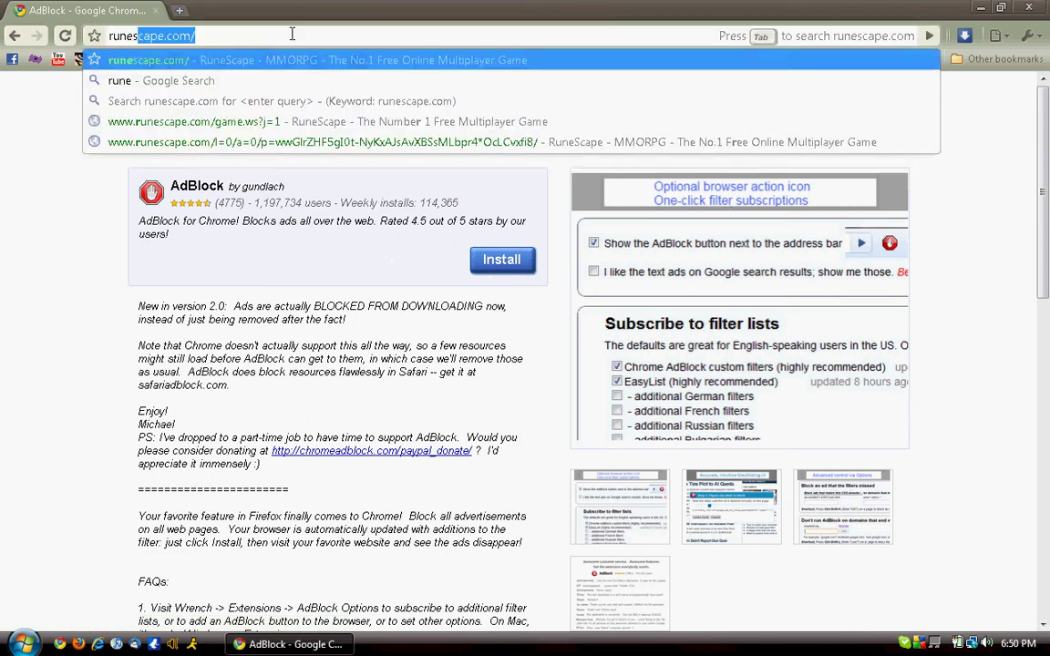
{"action": "type", "text": "pe.co"}
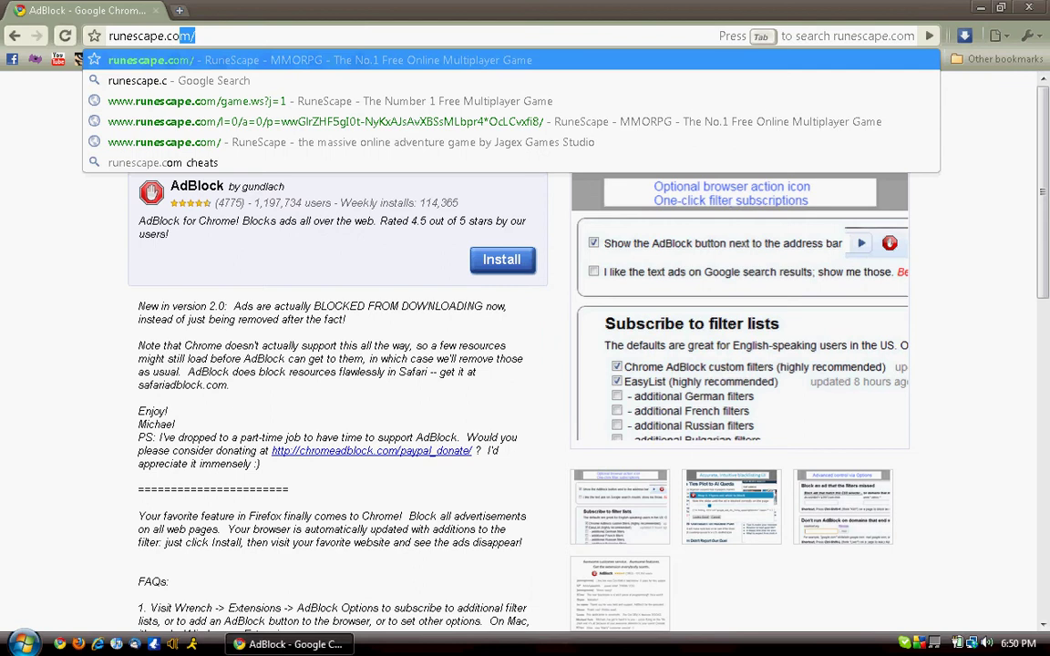
{"action": "key", "text": "Return"}
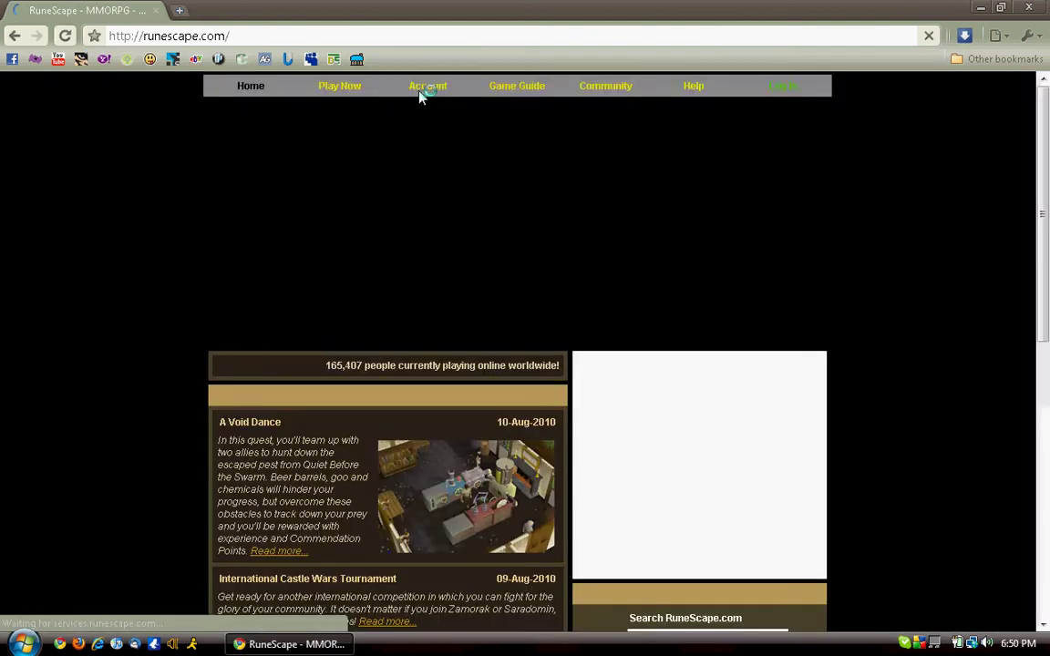
{"action": "mouse_move", "coordinate": [419, 96]}
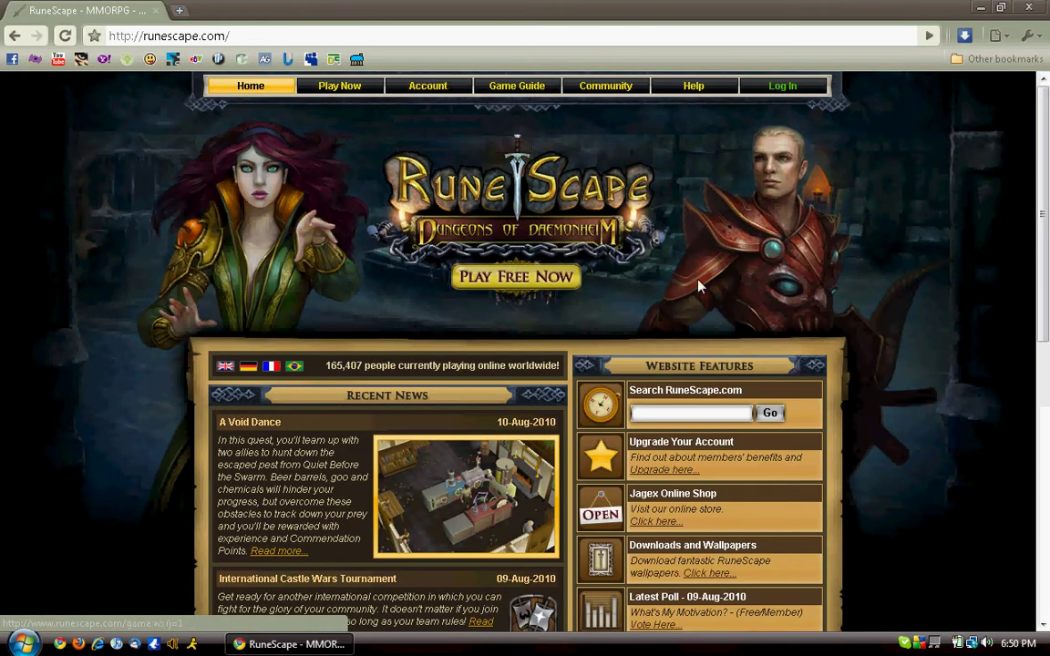
{"action": "scroll", "coordinate": [748, 269], "scroll_direction": "down", "scroll_amount": 6}
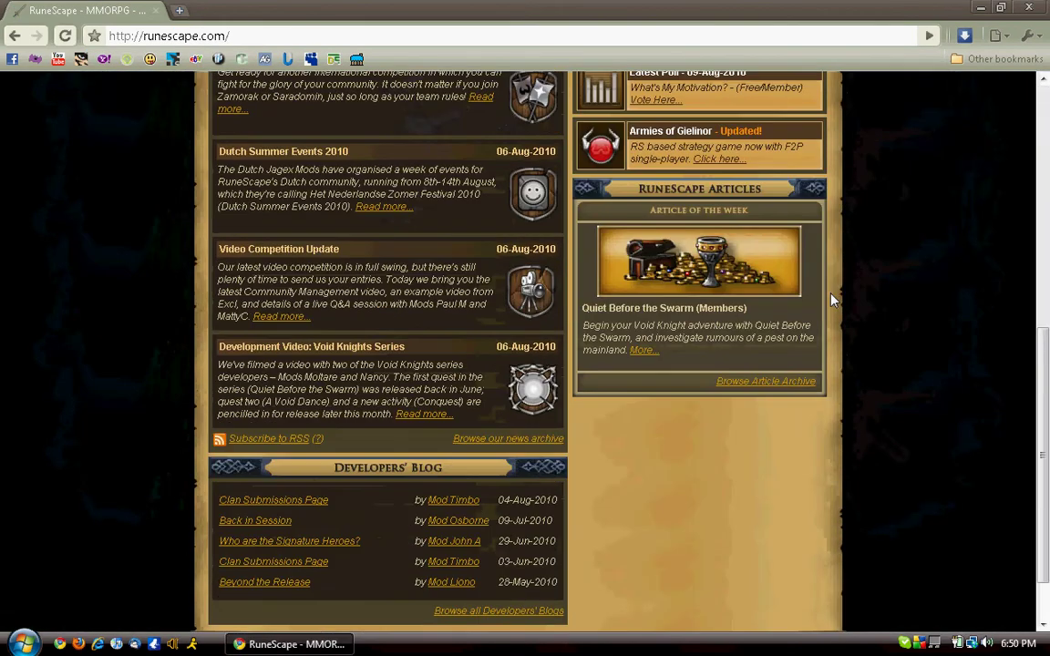
{"action": "scroll", "coordinate": [831, 299], "scroll_direction": "down", "scroll_amount": 1}
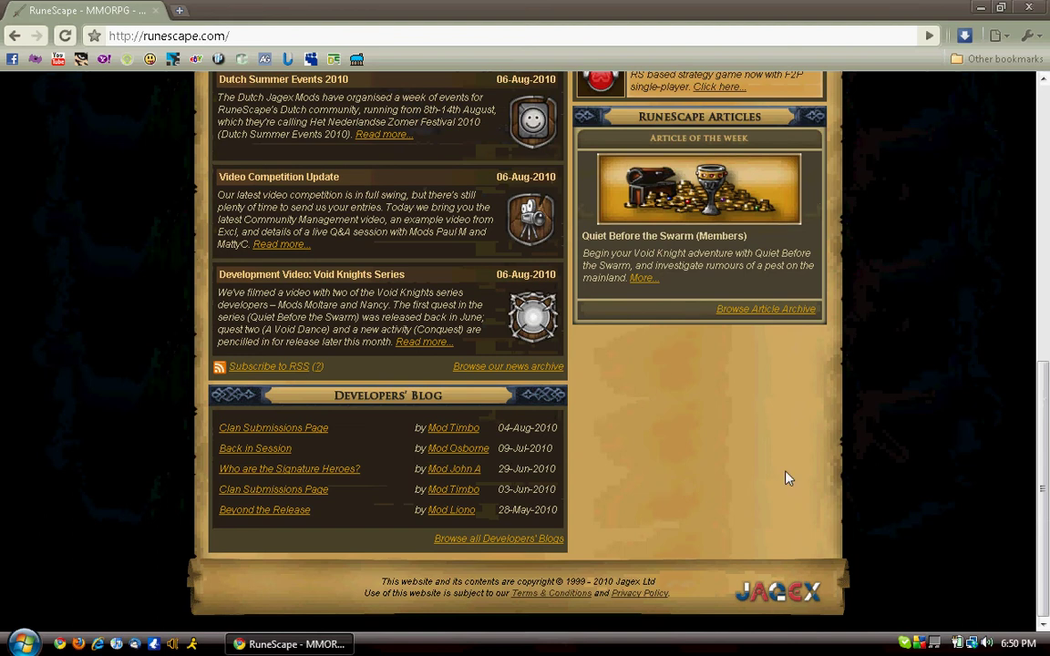
{"action": "scroll", "coordinate": [843, 333], "scroll_direction": "up", "scroll_amount": 7}
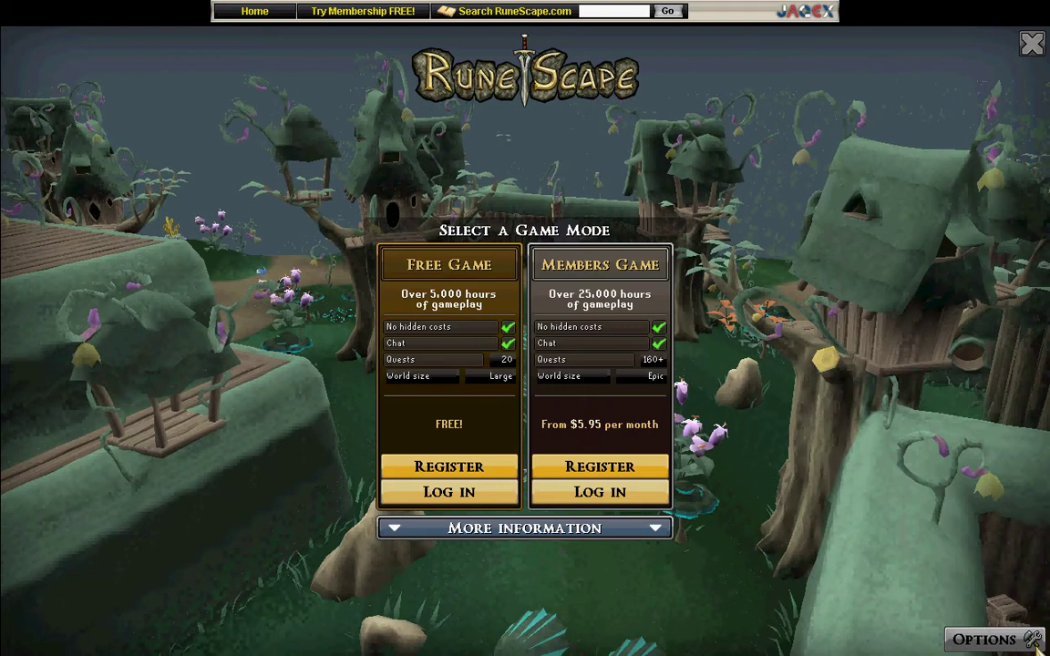
- Check the game's display and sound options, then start the free game login
{"action": "left_click", "coordinate": [1024, 642]}
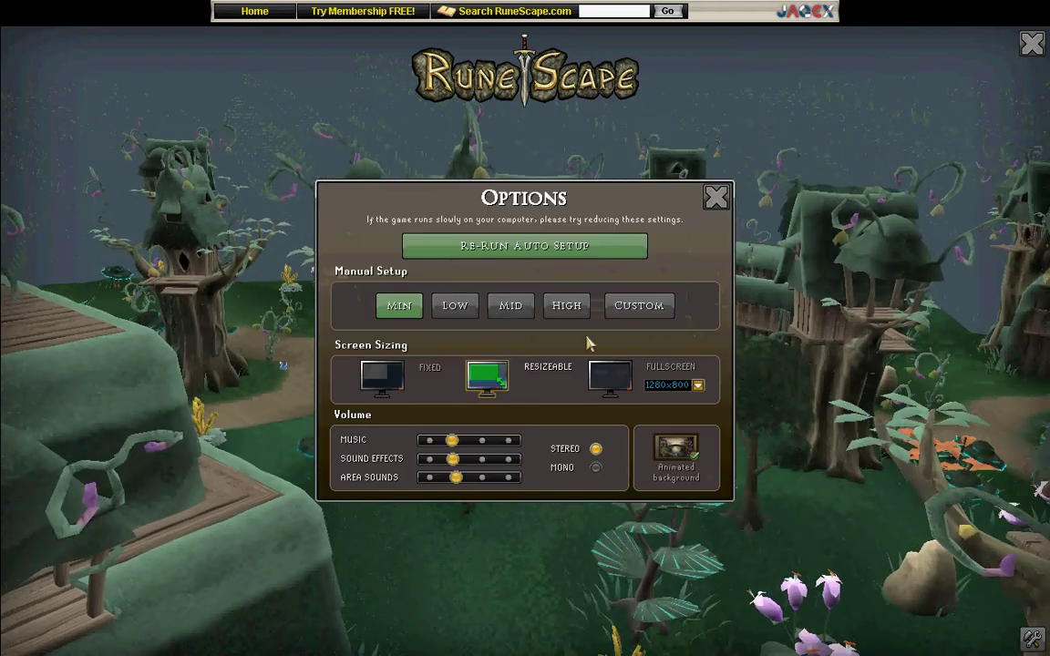
{"action": "left_click", "coordinate": [717, 199]}
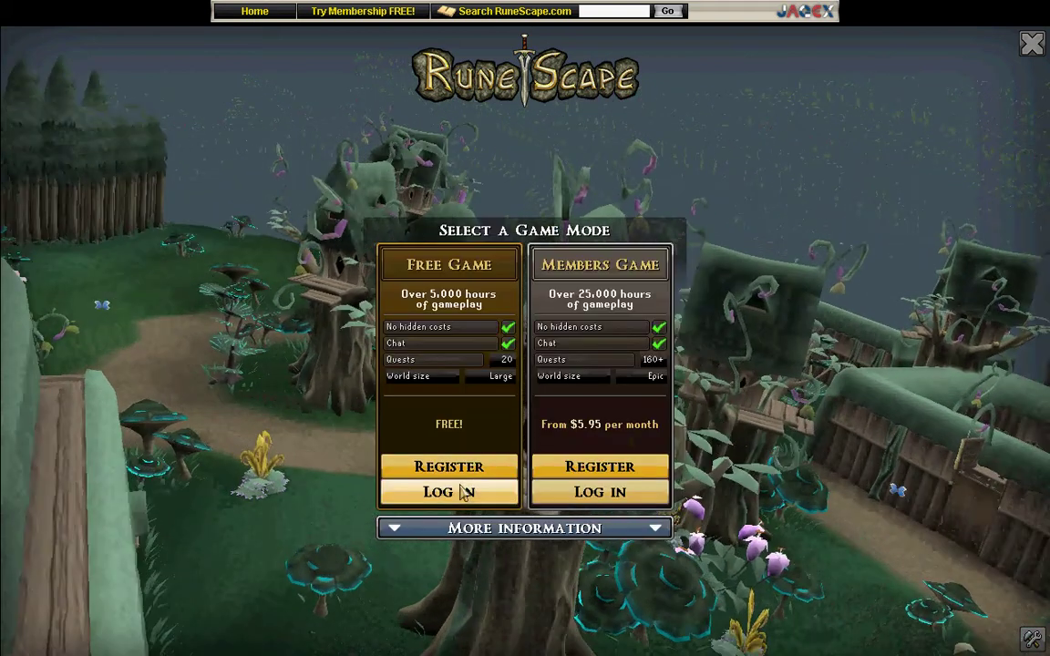
{"action": "left_click", "coordinate": [467, 556]}
- Enter the account username and password, log in, and enter the game world
{"action": "left_click", "coordinate": [499, 306]}
{"action": "type", "text": "billyob"}
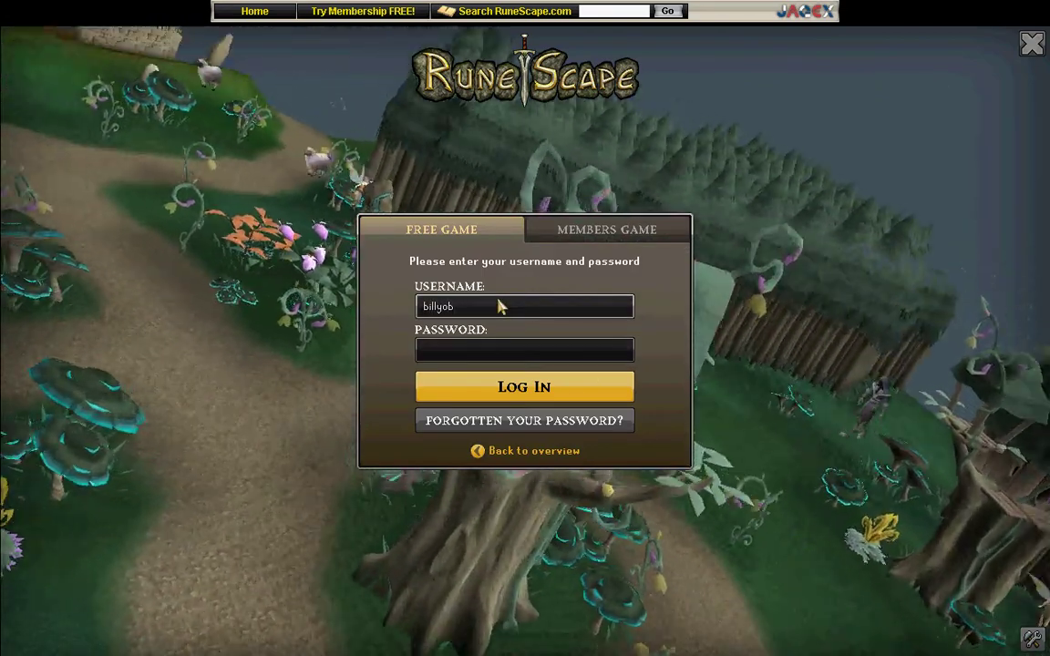
{"action": "key", "text": "BackSpace"}
{"action": "key", "text": "BackSpace"}
{"action": "type", "text": "bob5234"}
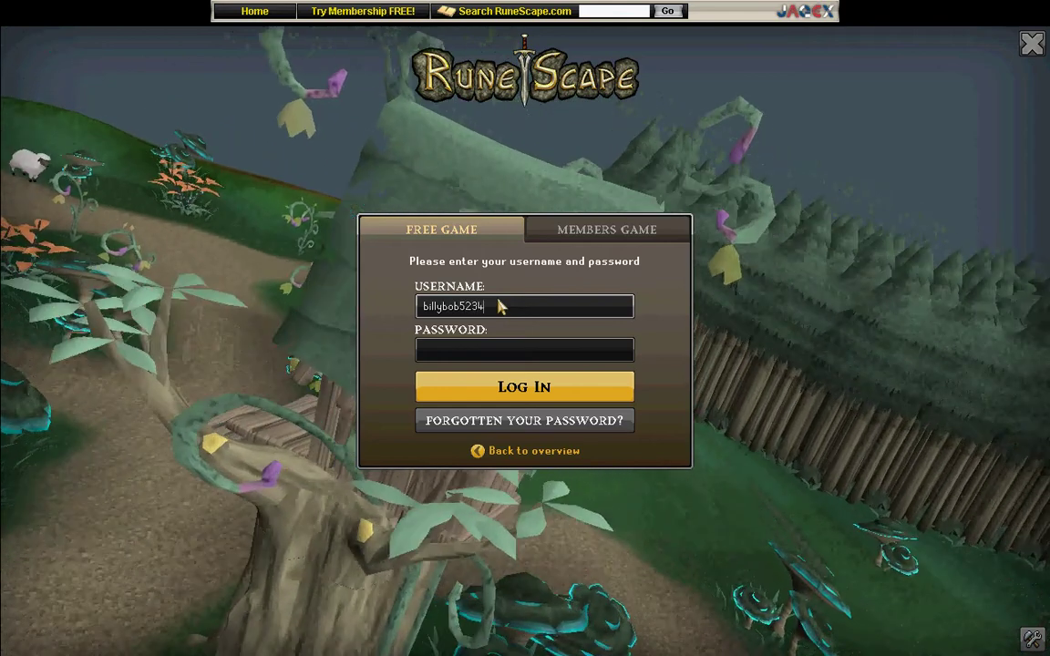
{"action": "key", "text": "Tab"}
{"action": "type", "text": "********"}
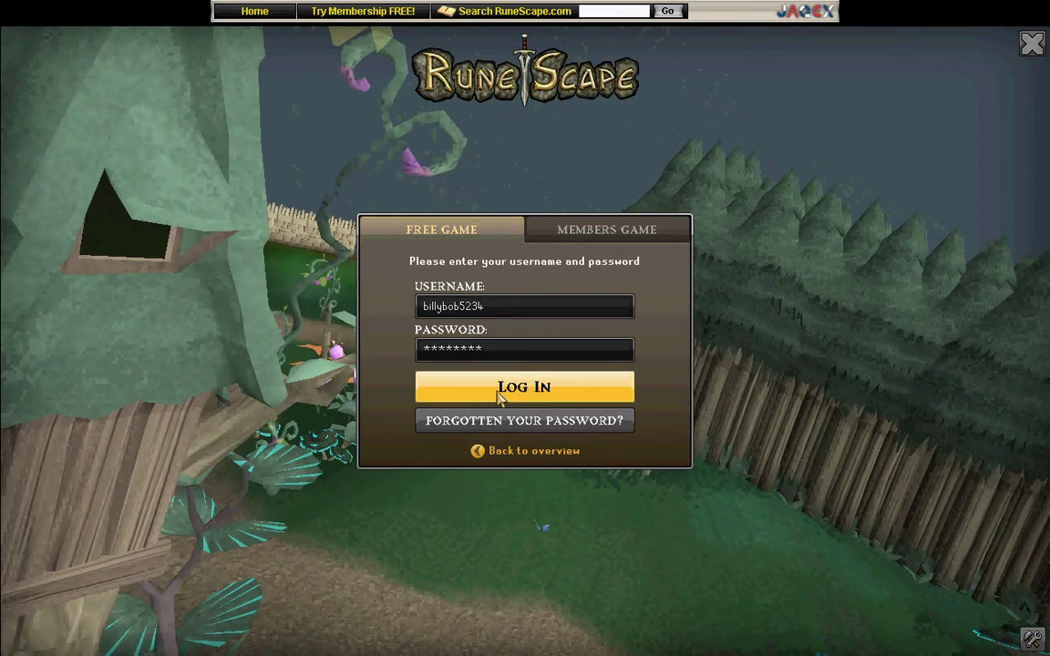
{"action": "left_click", "coordinate": [500, 394]}
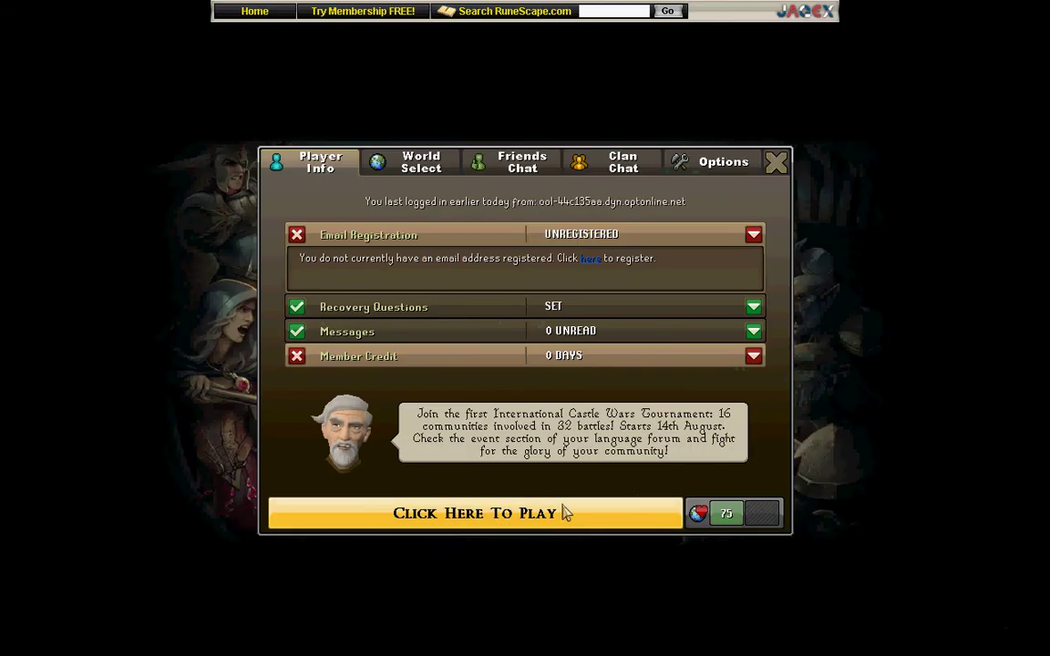
{"action": "left_click", "coordinate": [566, 514]}
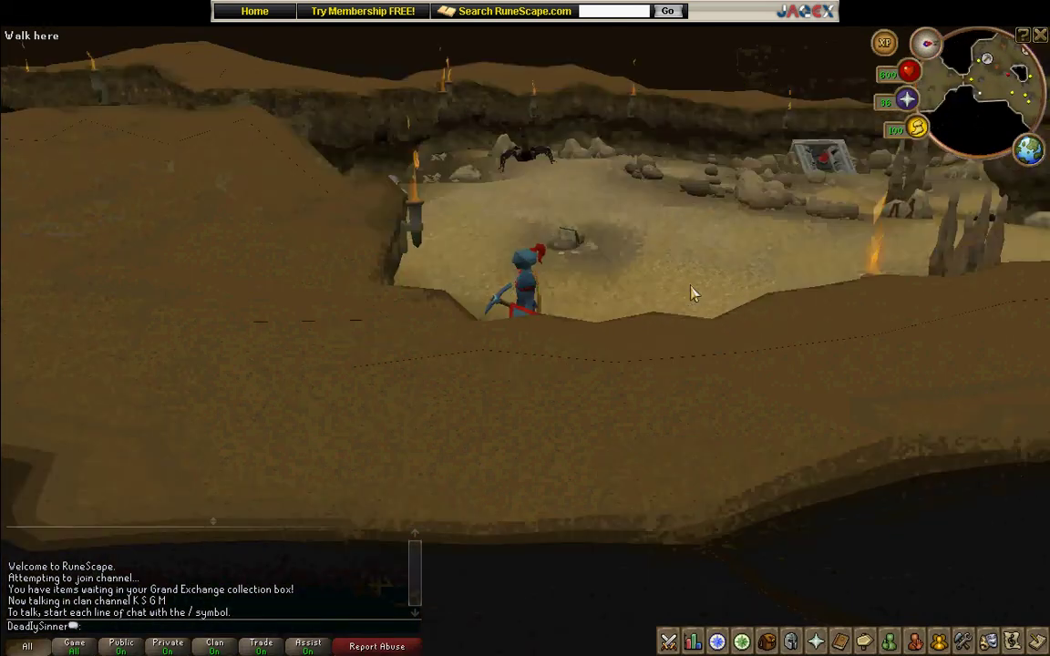
- Rotate the camera, then view the Magic, Friends, Options, Stats and Combat style panels
{"action": "key", "text": "Left"}
{"action": "key", "text": "Down"}
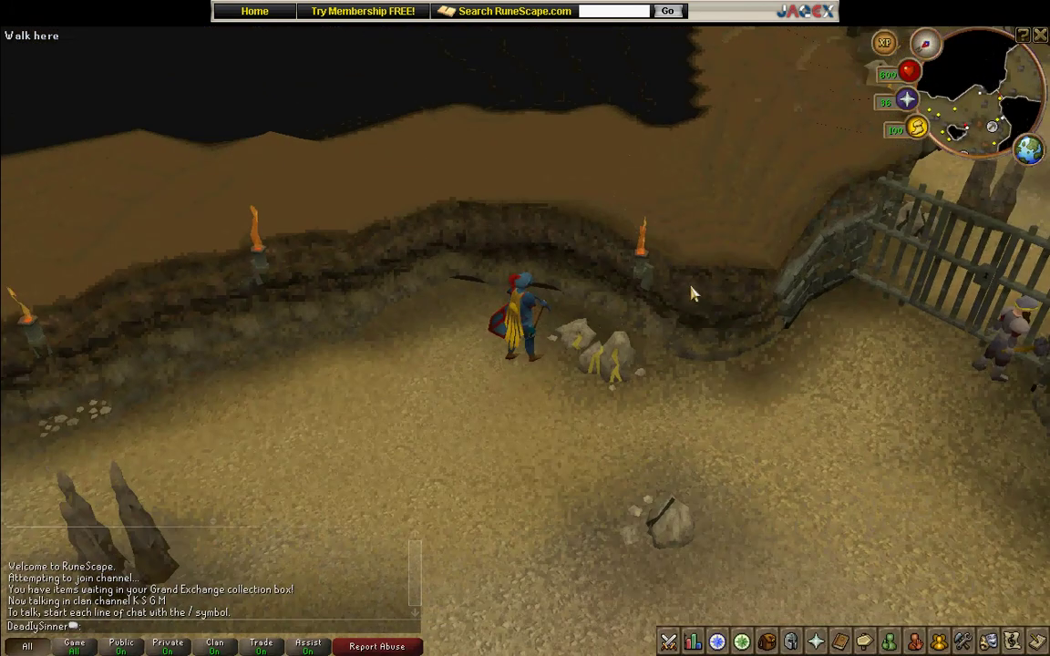
{"action": "left_click", "coordinate": [841, 642]}
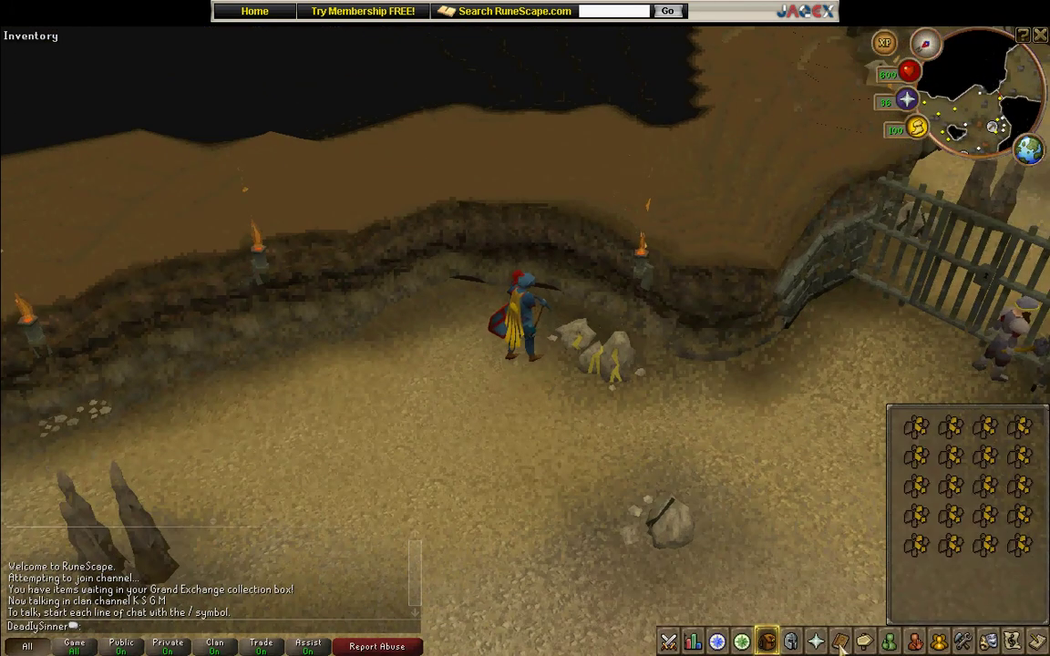
{"action": "left_click", "coordinate": [890, 642]}
{"action": "left_click", "coordinate": [964, 641]}
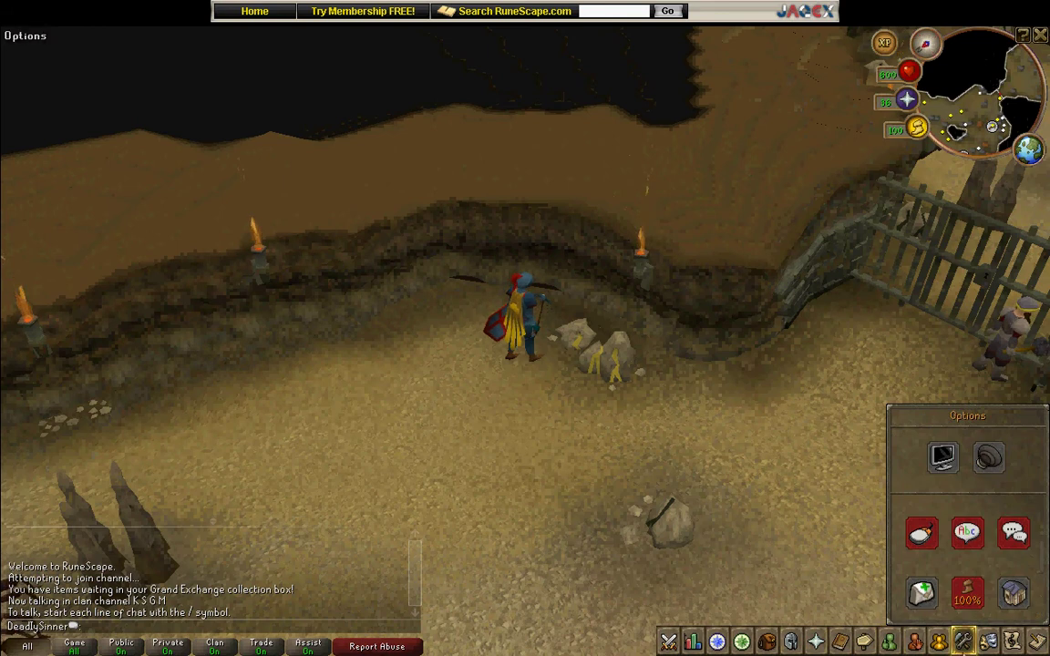
{"action": "left_click", "coordinate": [693, 643]}
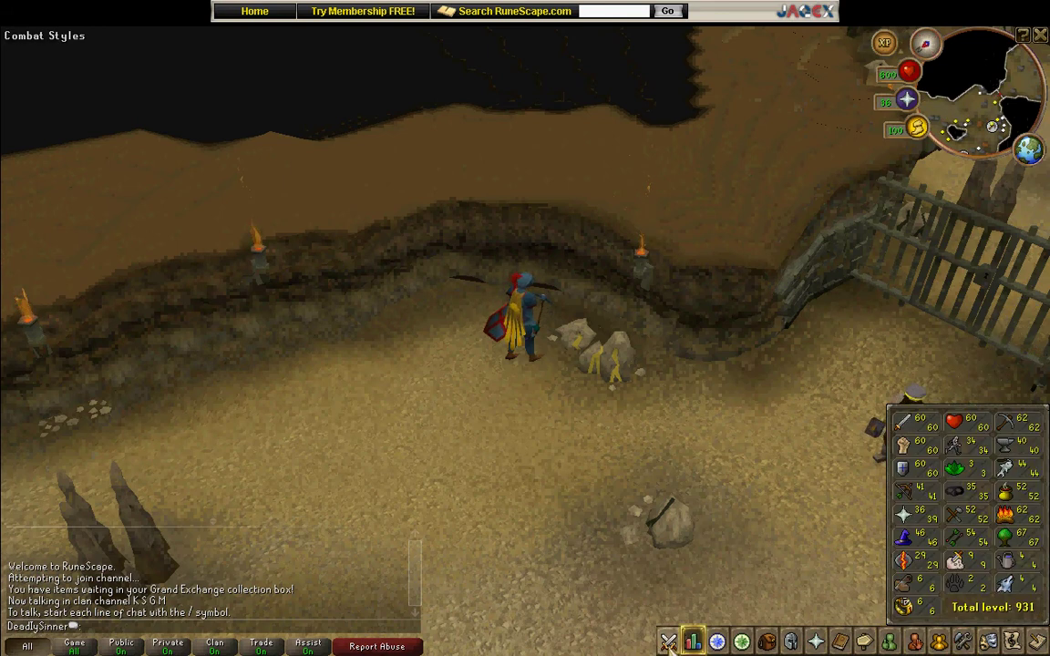
{"action": "left_click", "coordinate": [669, 642]}
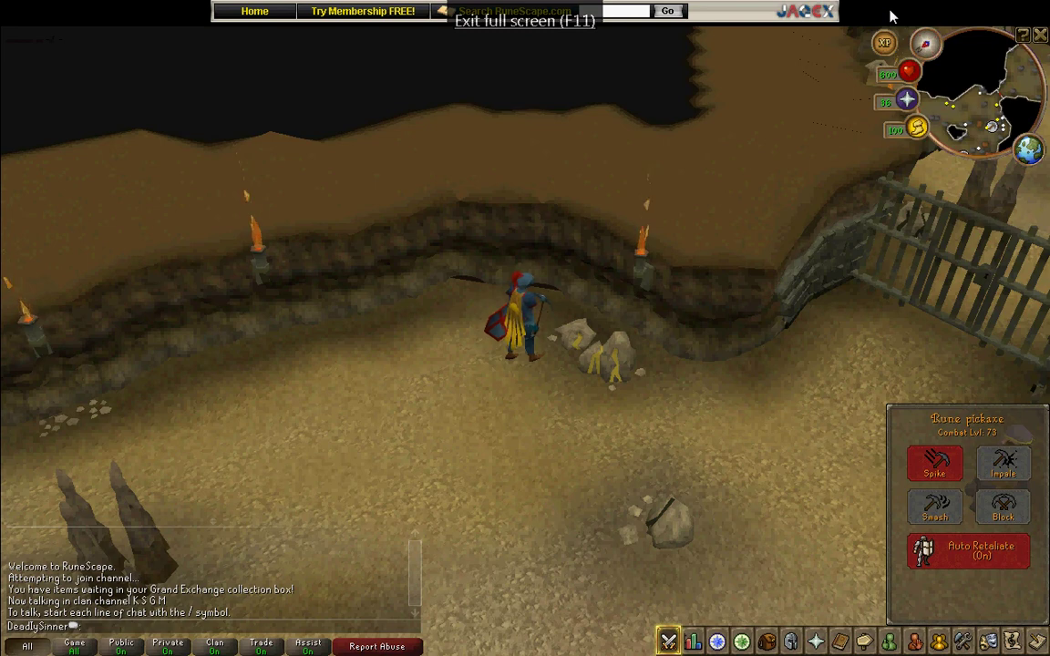
- Exit full screen with F11 and start mining the rocks beside the character
{"action": "key", "text": "F11"}
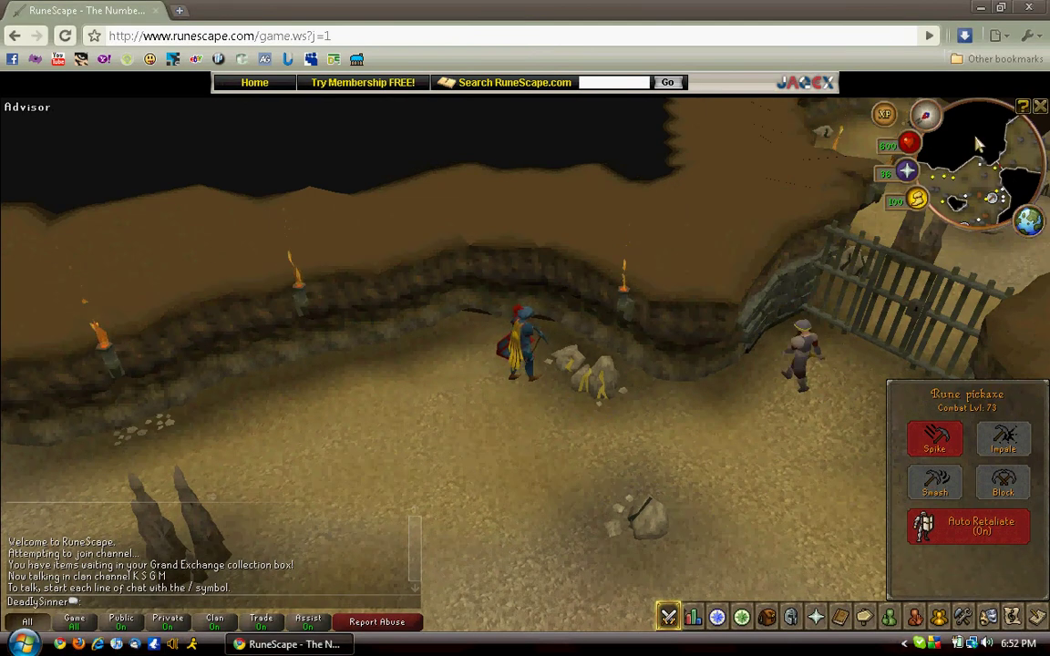
{"action": "left_click", "coordinate": [579, 372]}
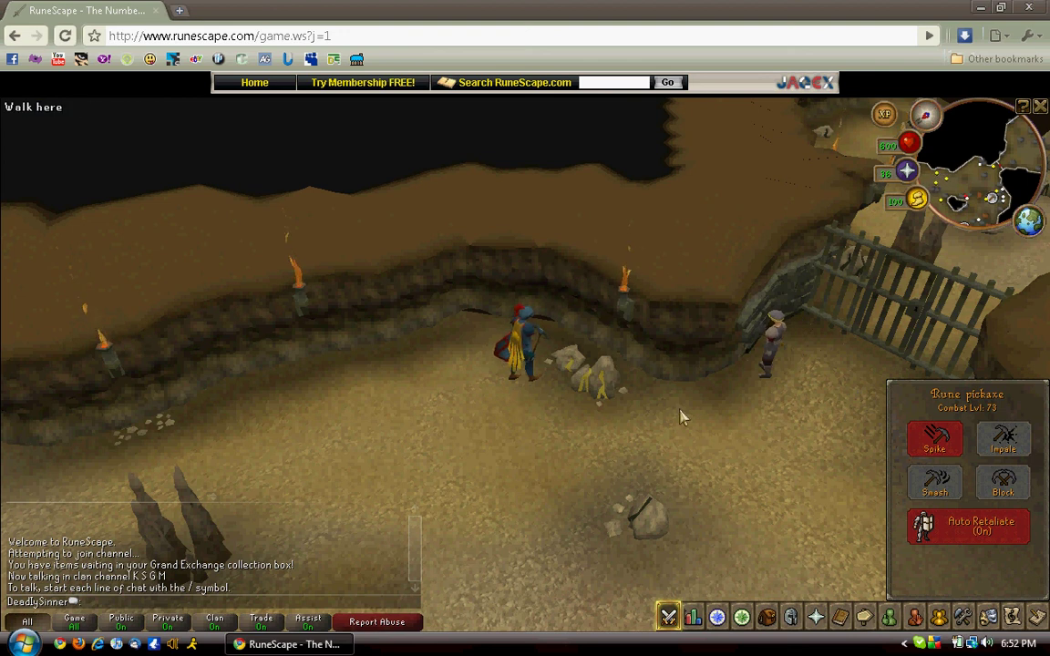